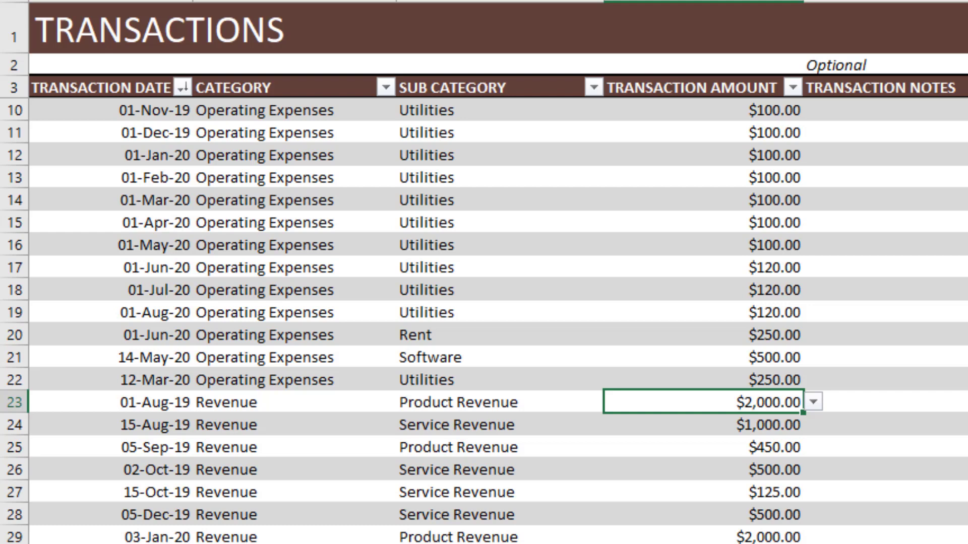
Step: Examine the 01-Aug-19 revenue transaction in row 23 and the available options for its category and sub category
left_click_drag(162, 398, 736, 395)
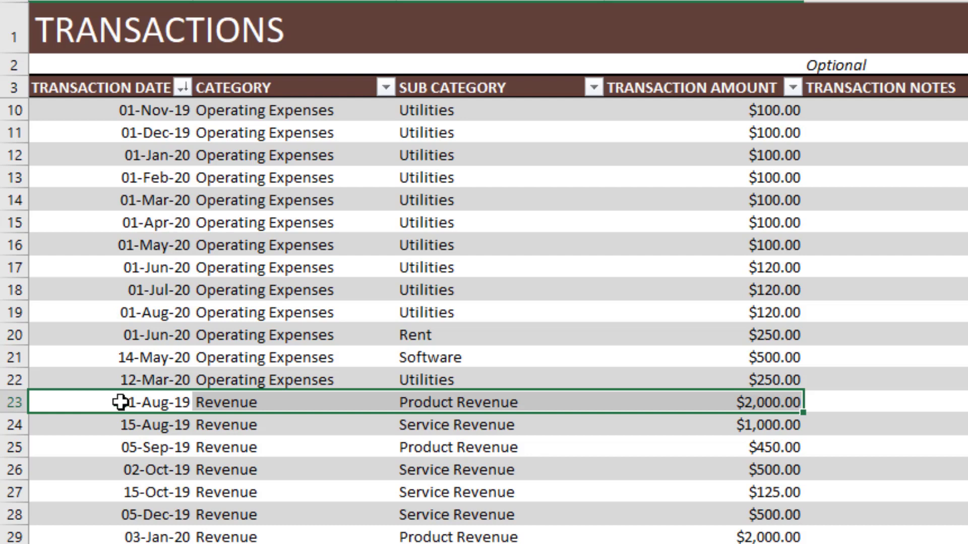
left_click(277, 401)
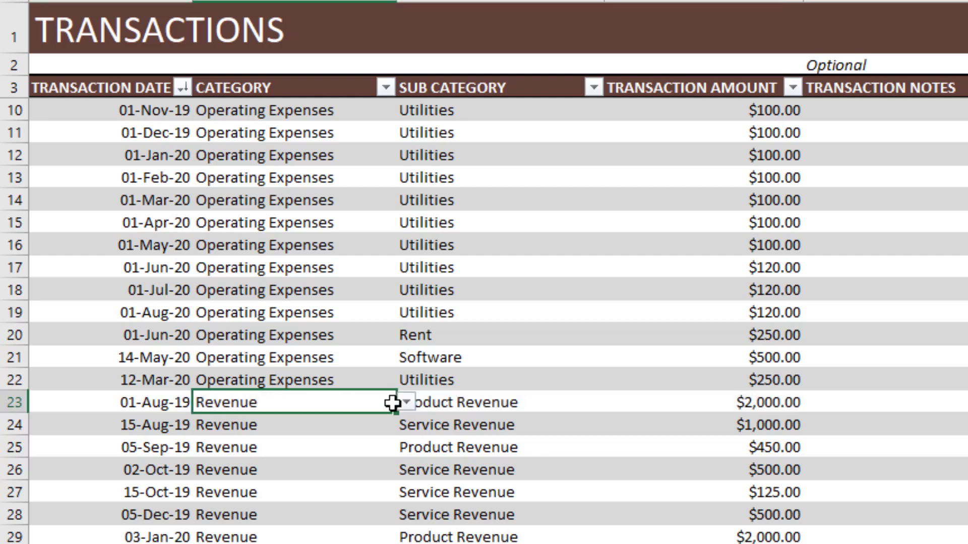
left_click(404, 403)
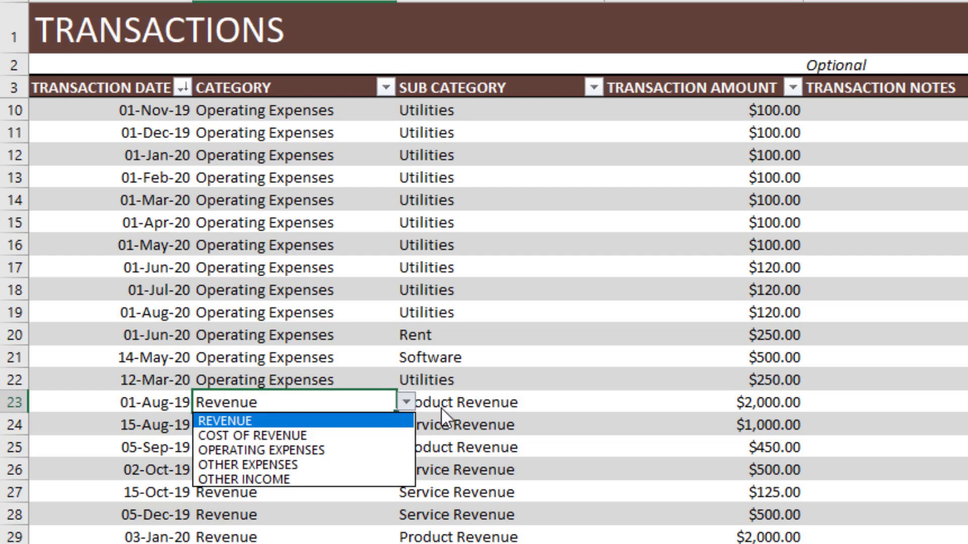
left_click(467, 402)
left_click(471, 402)
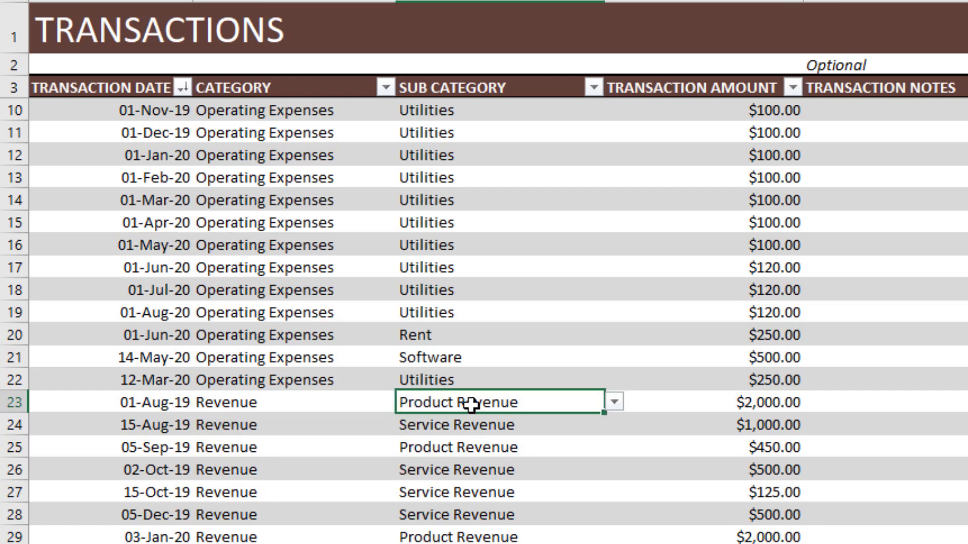
left_click(616, 402)
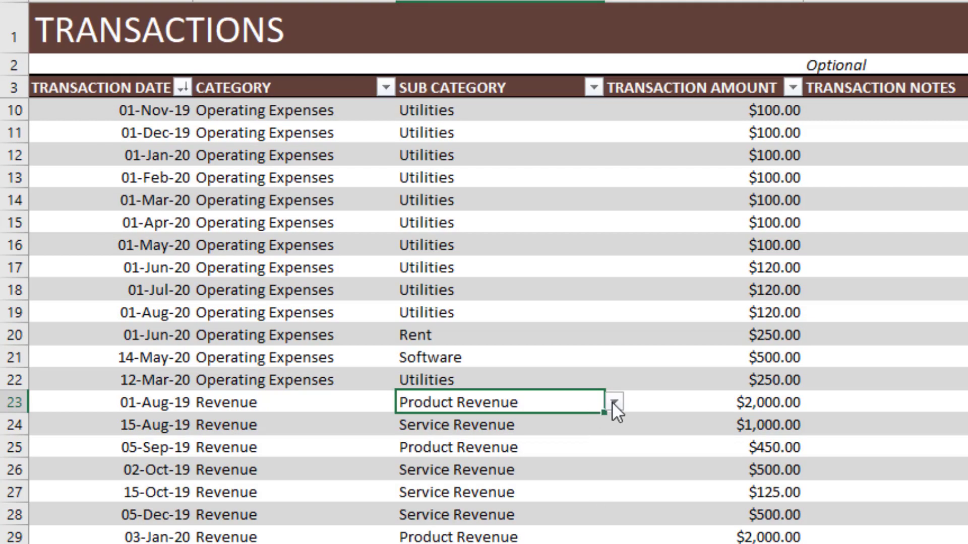
left_click(614, 402)
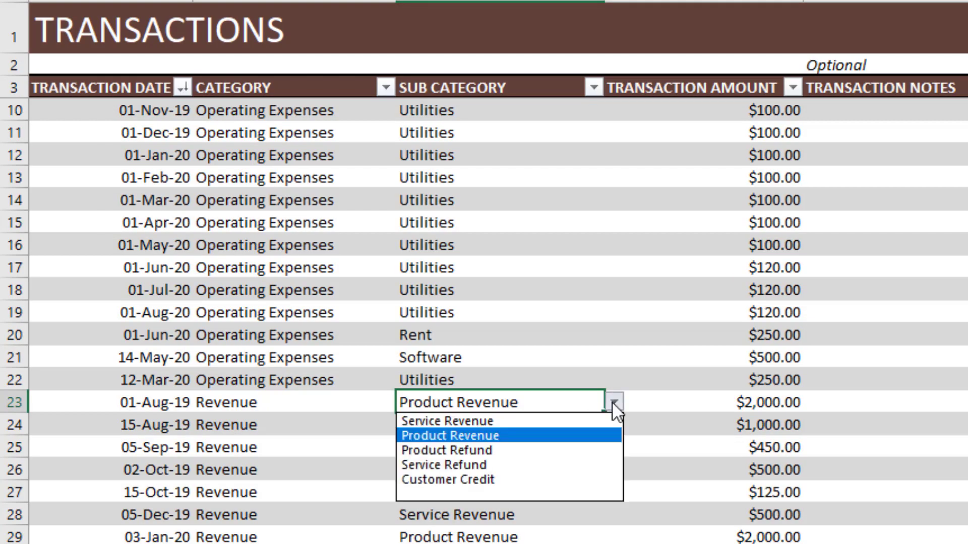
left_click(612, 401)
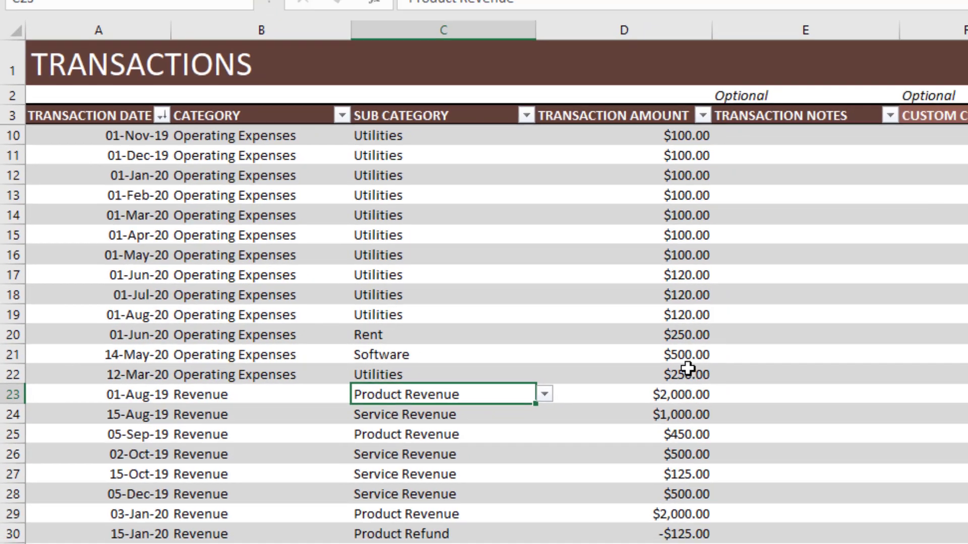
Step: Select the transaction amounts from D22 to D32 and inspect the number format choices and the currency symbol setting
left_click_drag(784, 379, 777, 473)
left_click_drag(544, 431, 546, 519)
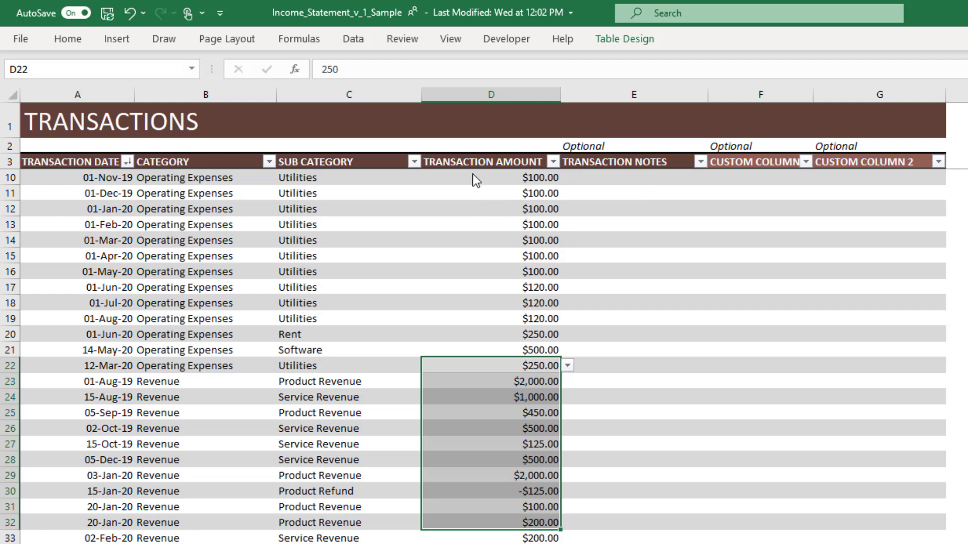
key("ctrl+F1")
left_click(641, 69)
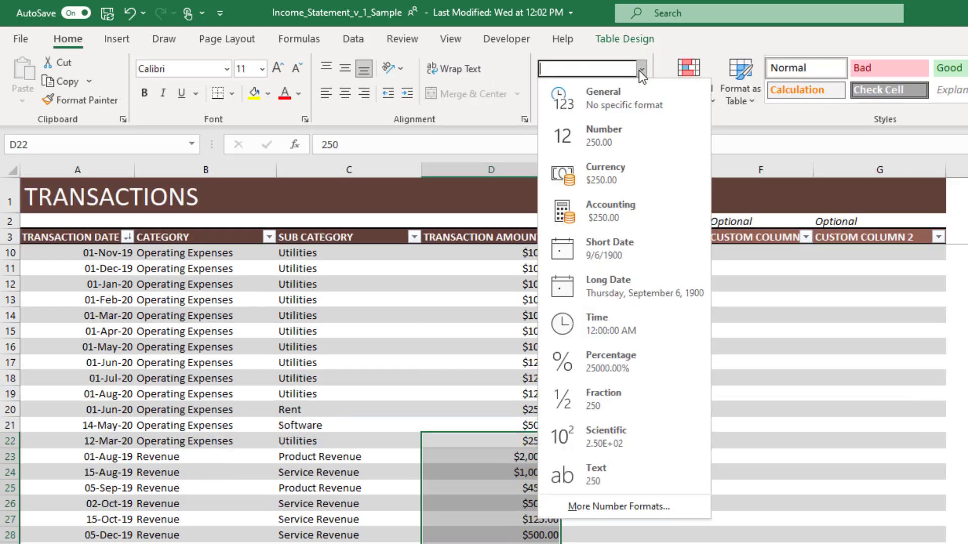
left_click(639, 71)
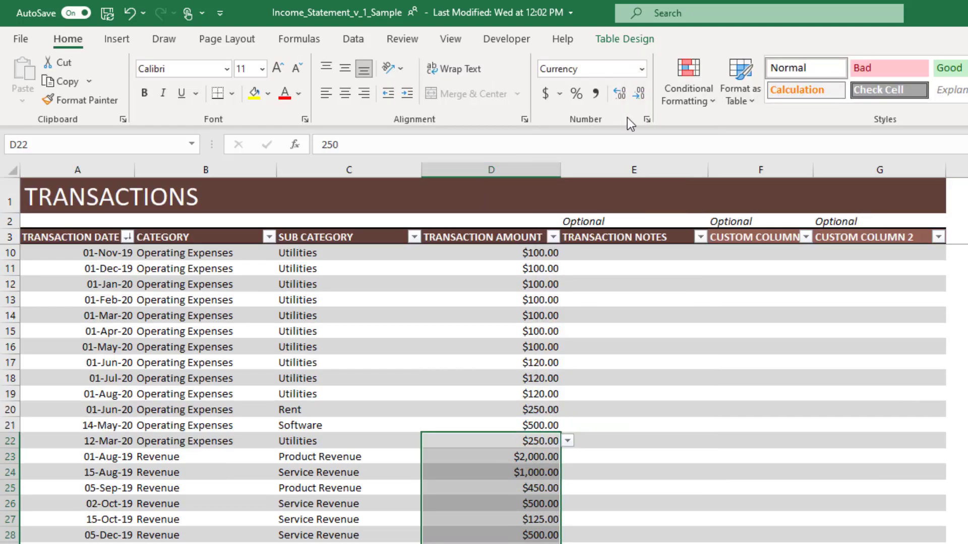
key("ctrl+1")
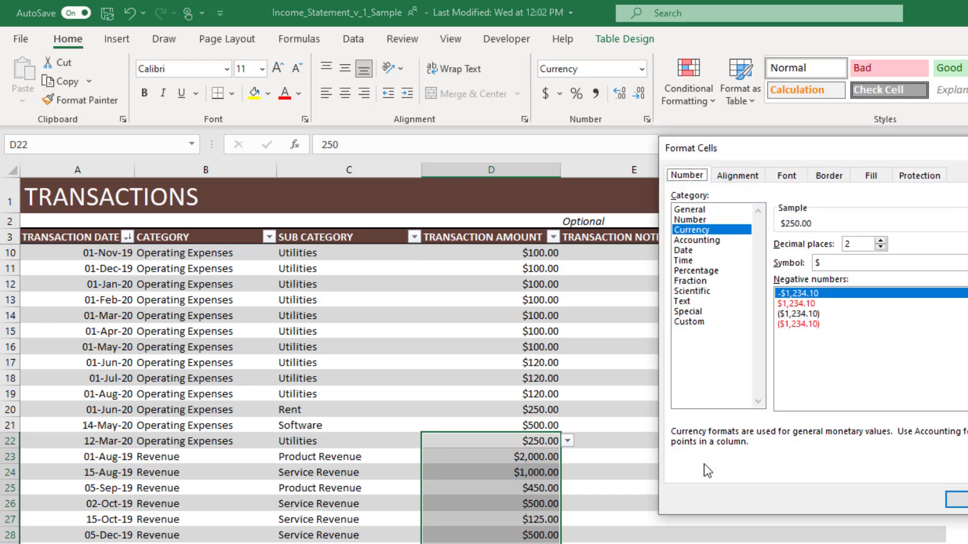
left_click(824, 262)
left_click(825, 262)
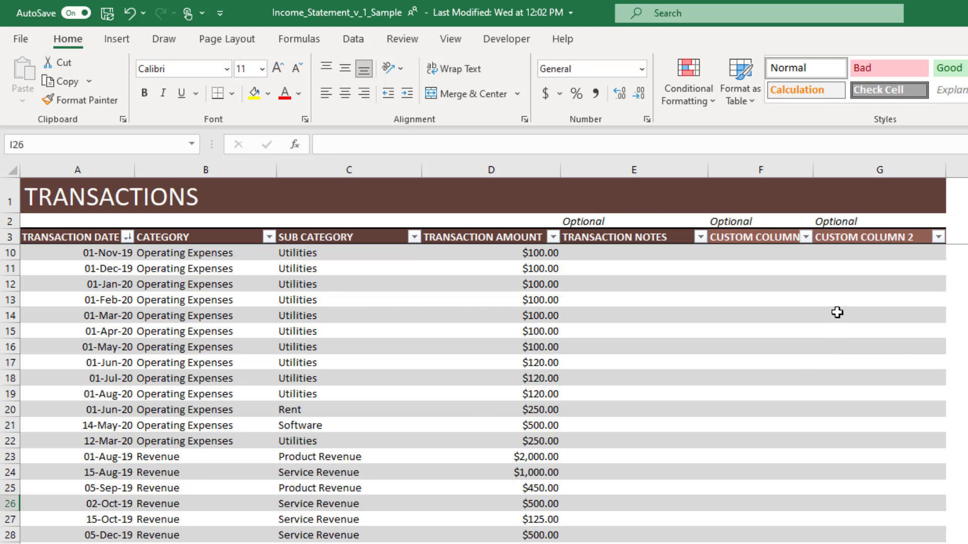
left_click(582, 381)
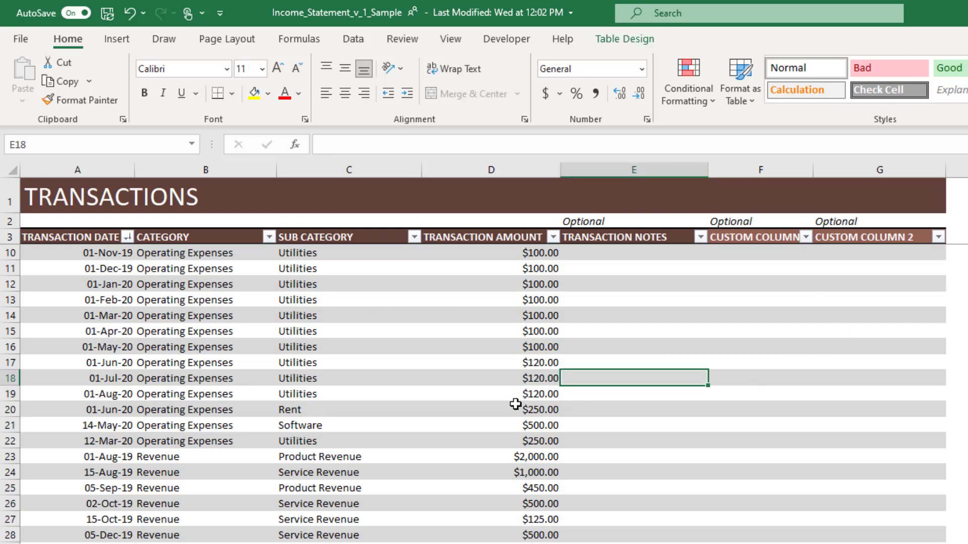
left_click(609, 455)
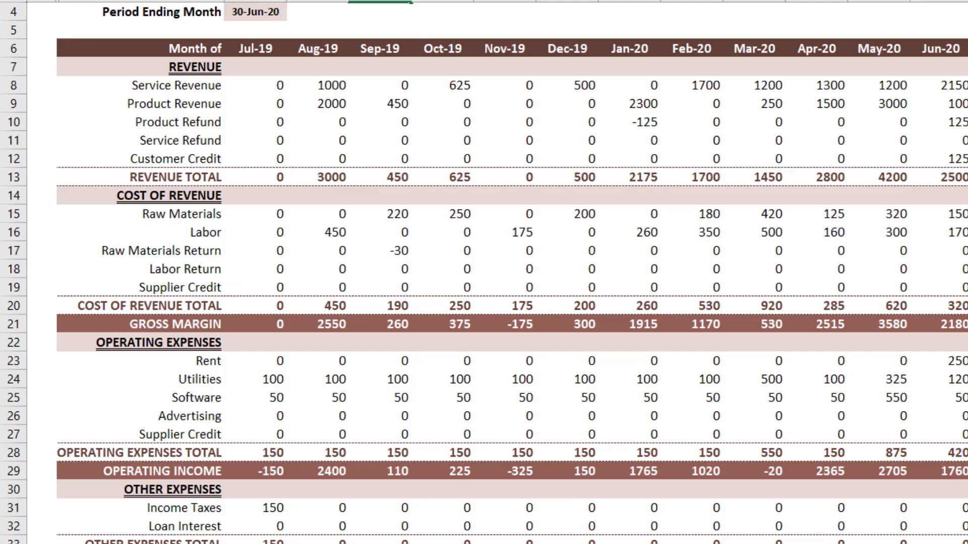
Step: Check the income statement's period starting and ending months, and set its reporting frequency to Quarterly
scroll(319, 426, "up", 1)
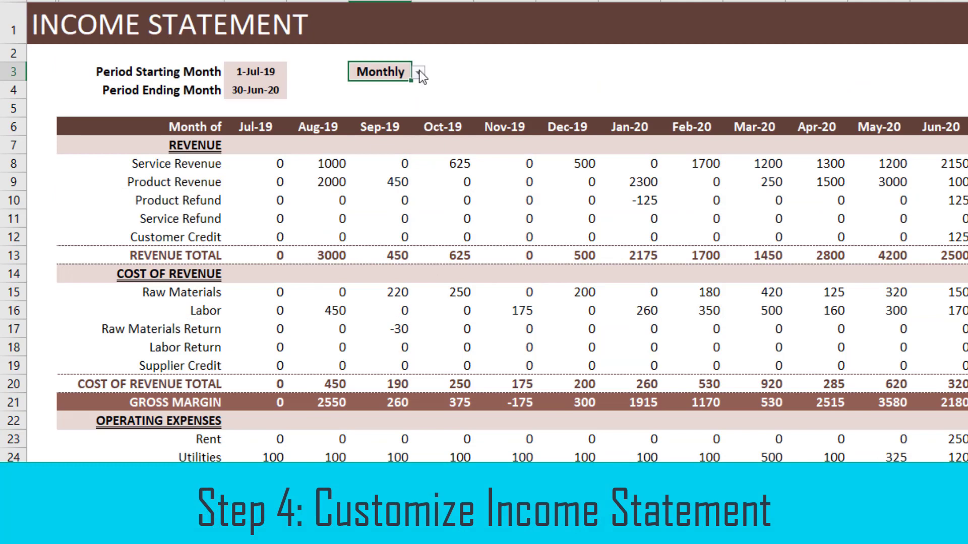
left_click(252, 74)
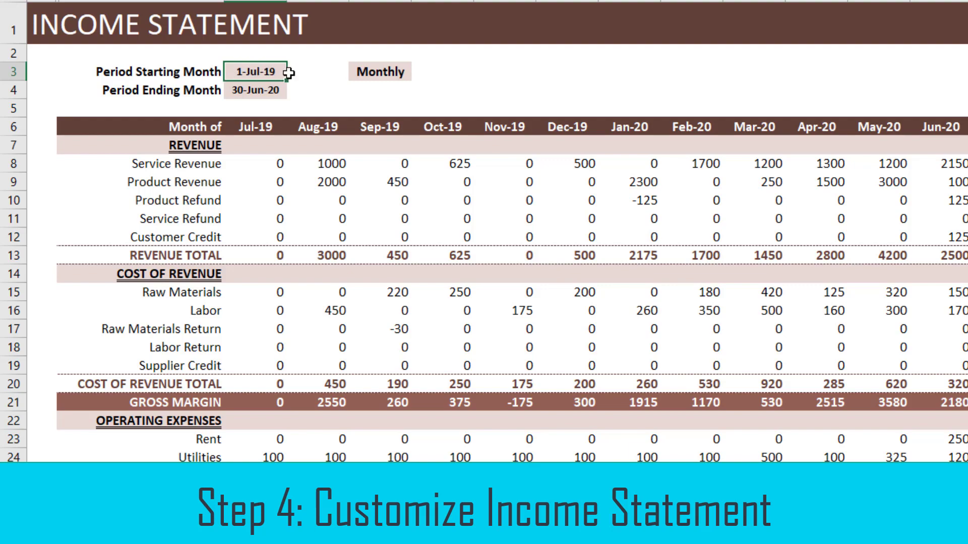
left_click(275, 95)
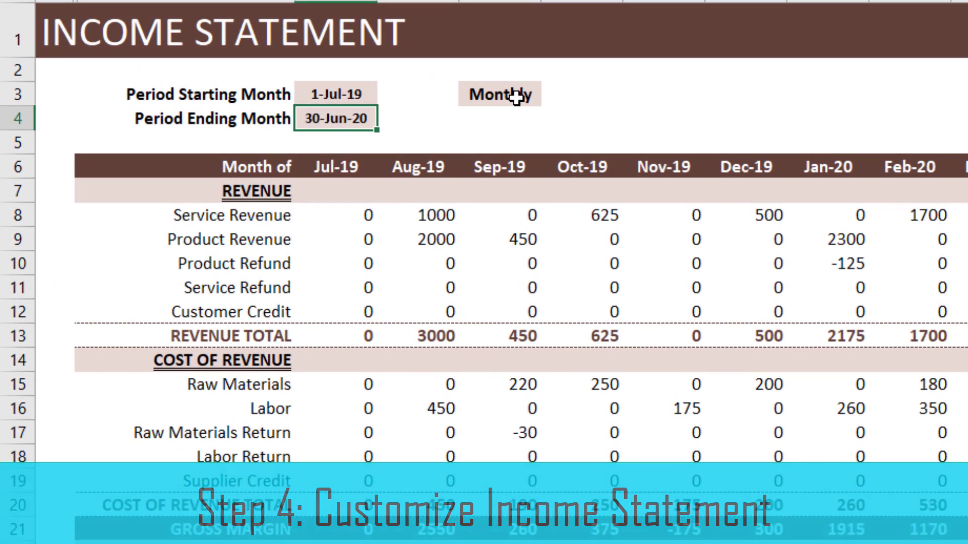
left_click(391, 73)
left_click(550, 94)
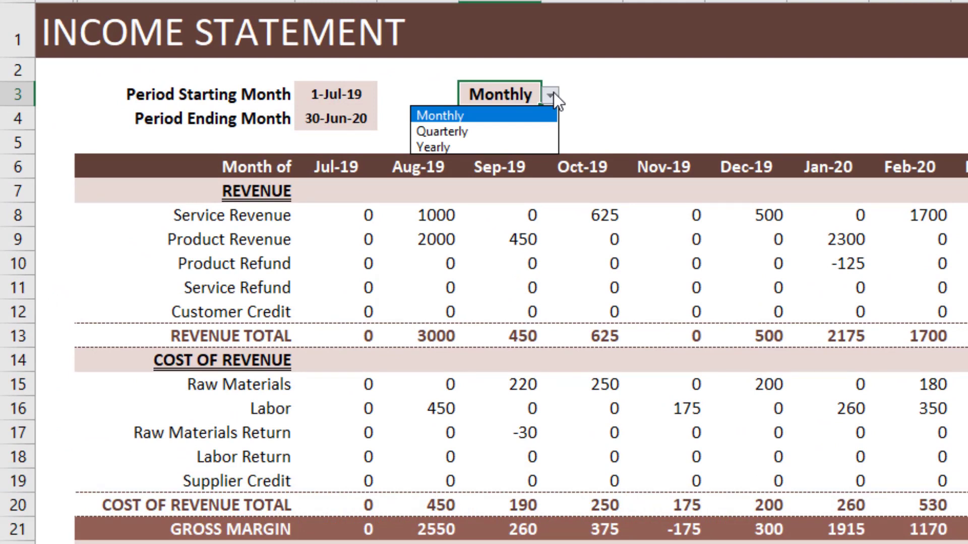
left_click(530, 132)
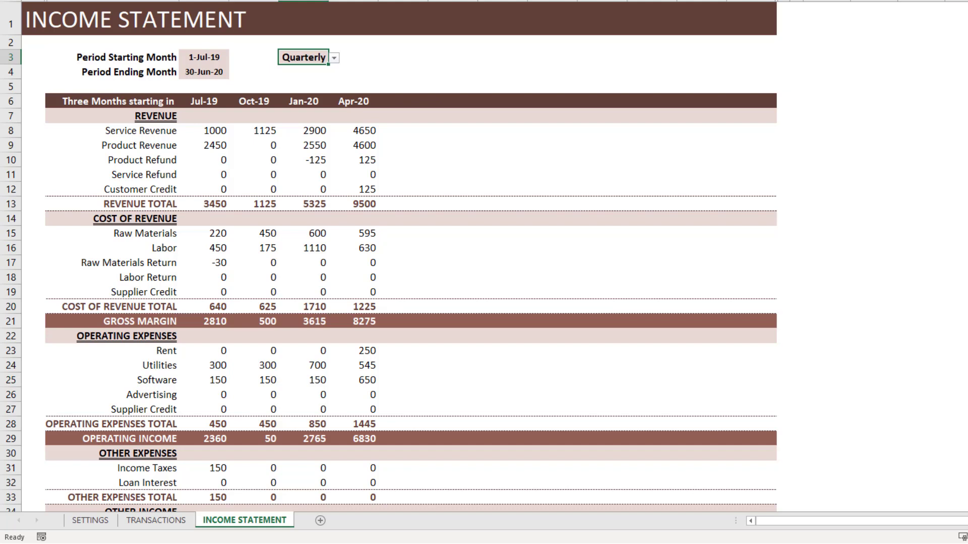
Step: Compare the Jan-20 Product Refund with its 15-Jan-20 transaction, and review Raw Materials Return and the quarterly statement through net income
left_click(317, 161)
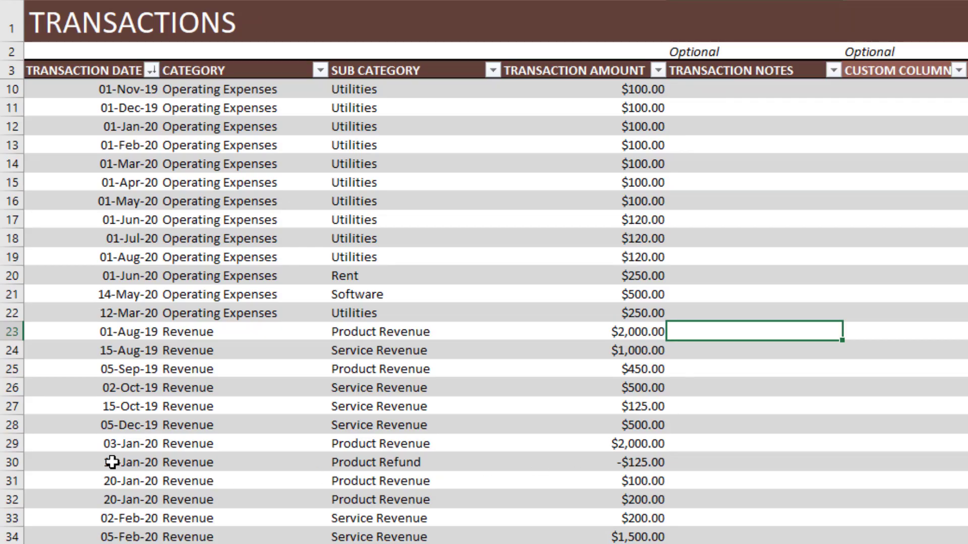
left_click_drag(116, 462, 612, 460)
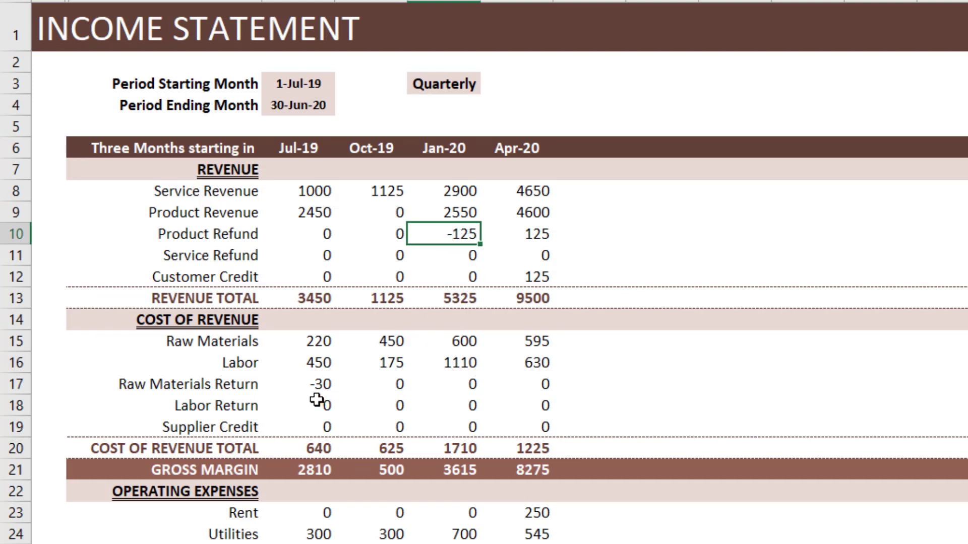
left_click(317, 383)
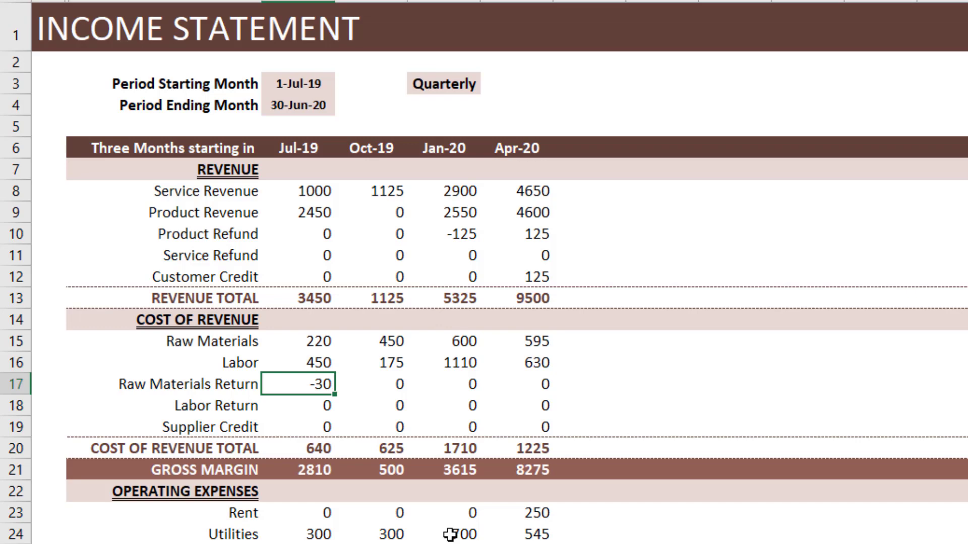
scroll(450, 534, "down", 2)
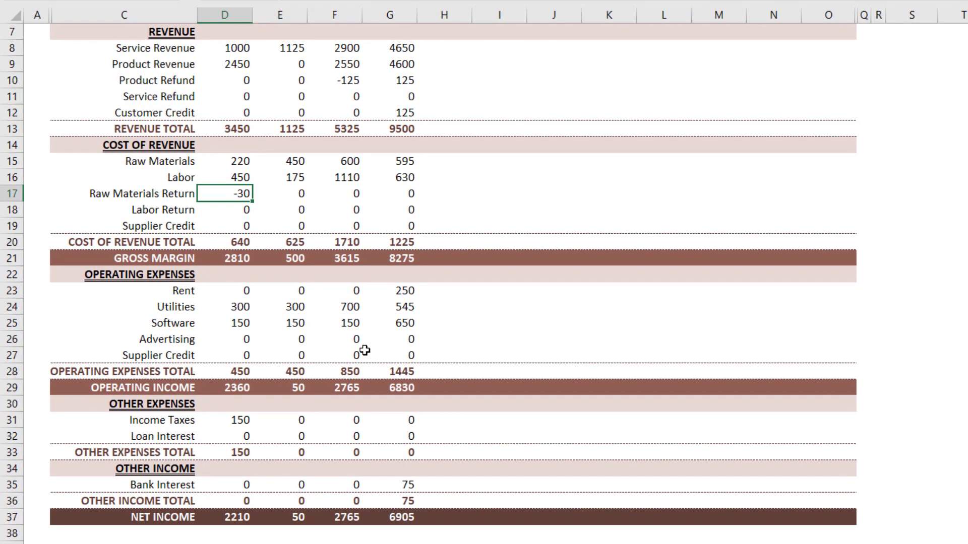
scroll(365, 350, "down", 1)
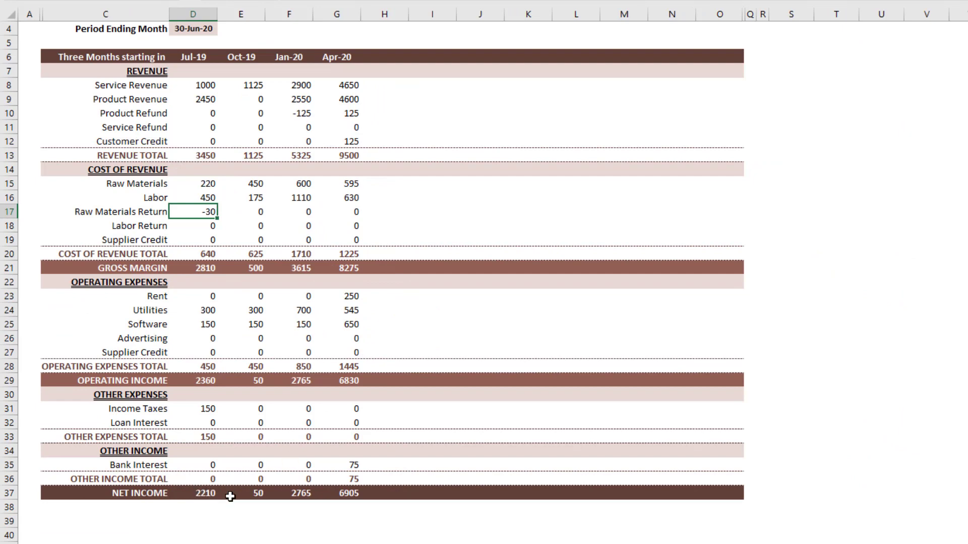
Step: Set the income statement's reporting frequency to Monthly and check the foot of the Jul-19 and Nov-19 columns
scroll(234, 64, "up", 1)
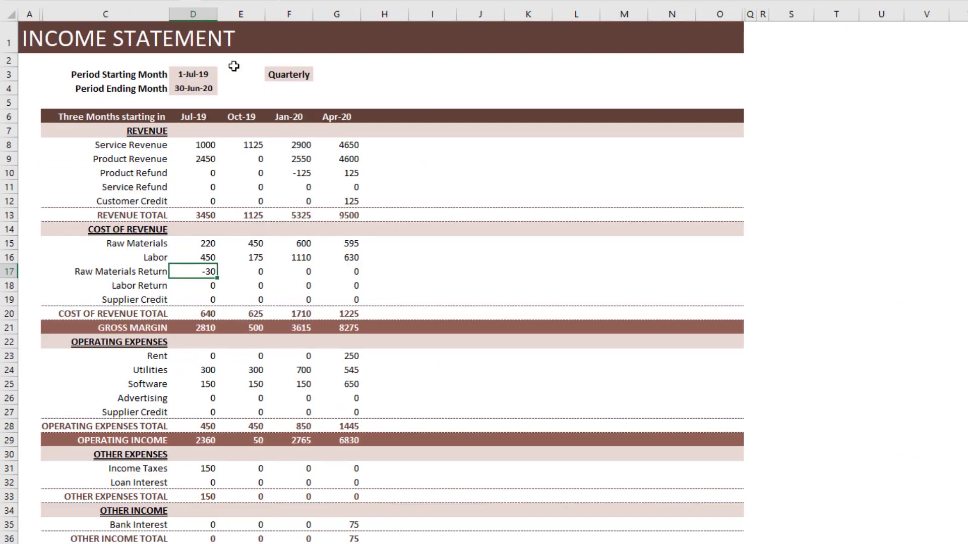
left_click(303, 75)
left_click(319, 75)
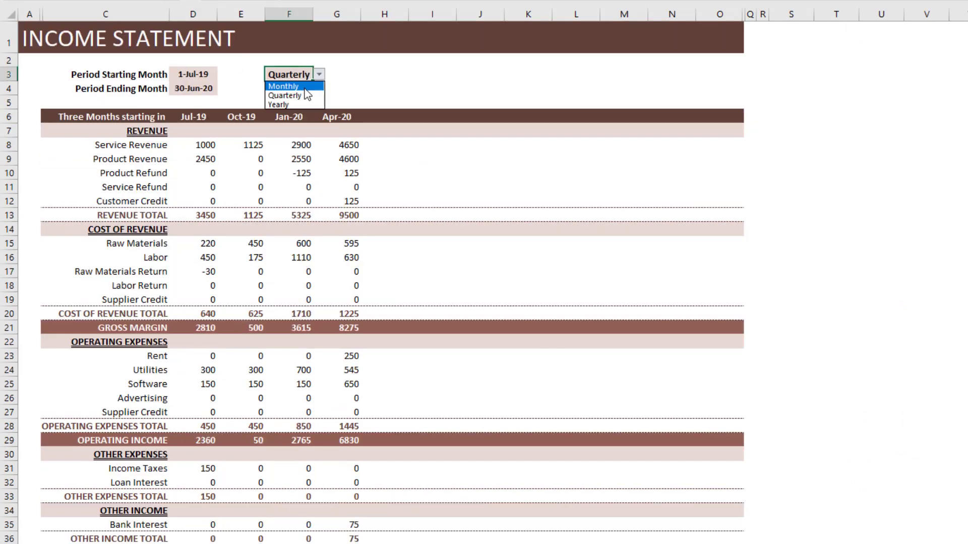
left_click(305, 88)
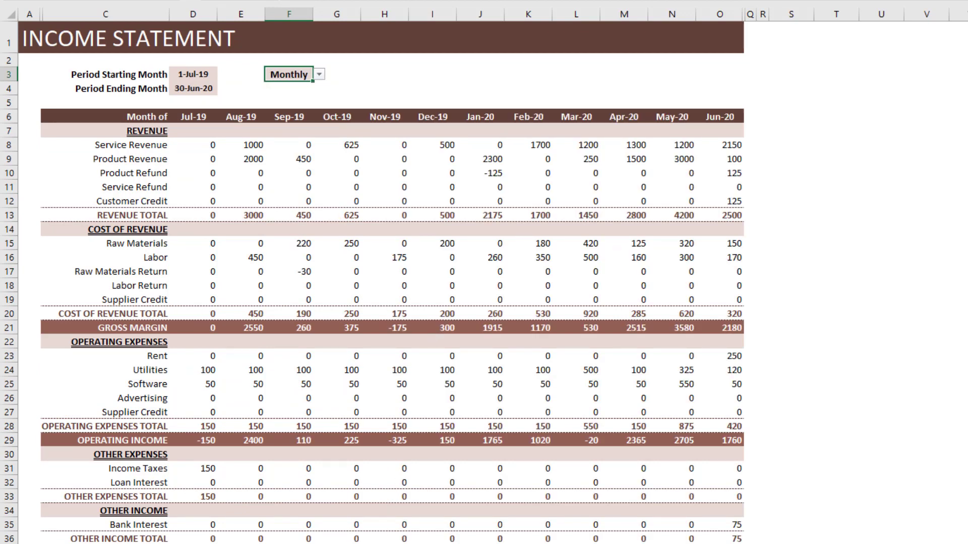
left_click(193, 543)
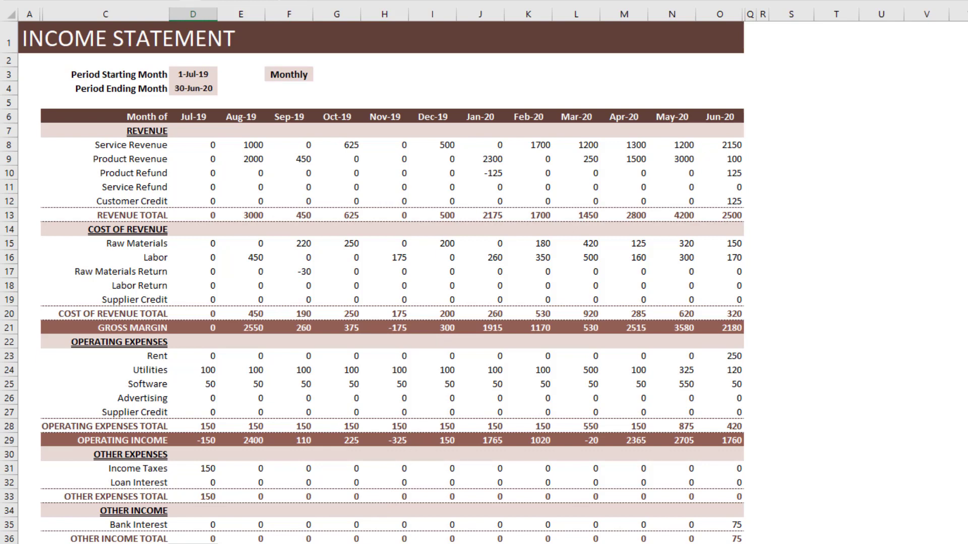
left_click(385, 543)
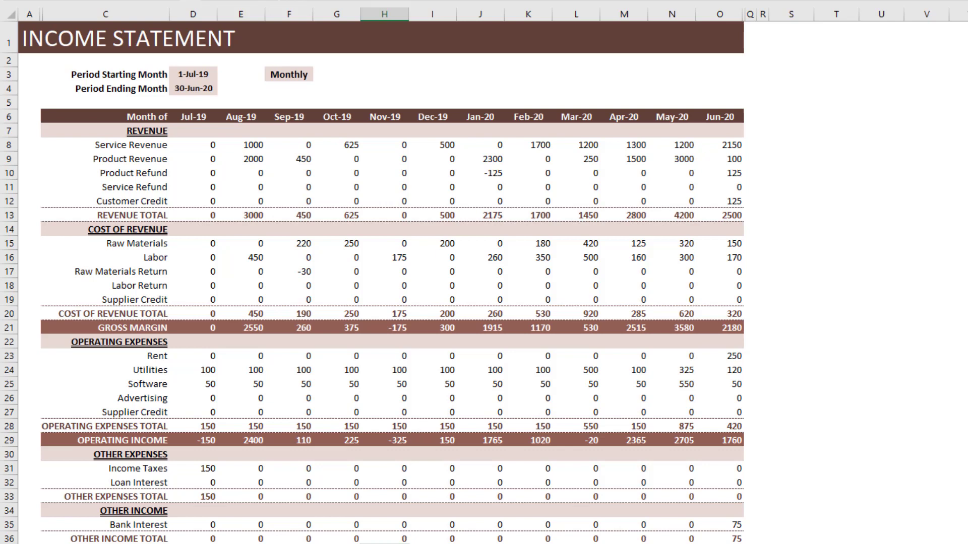
Step: Review the category definitions on the SETTINGS sheet and the transaction list through its last entry, and return to the income statement
left_click(101, 543)
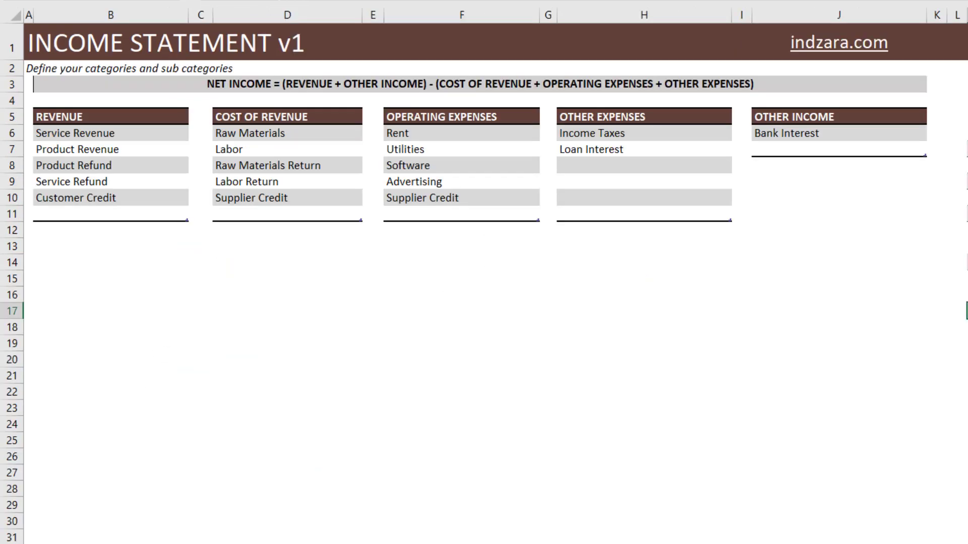
left_click(167, 543)
scroll(192, 456, "down", 4)
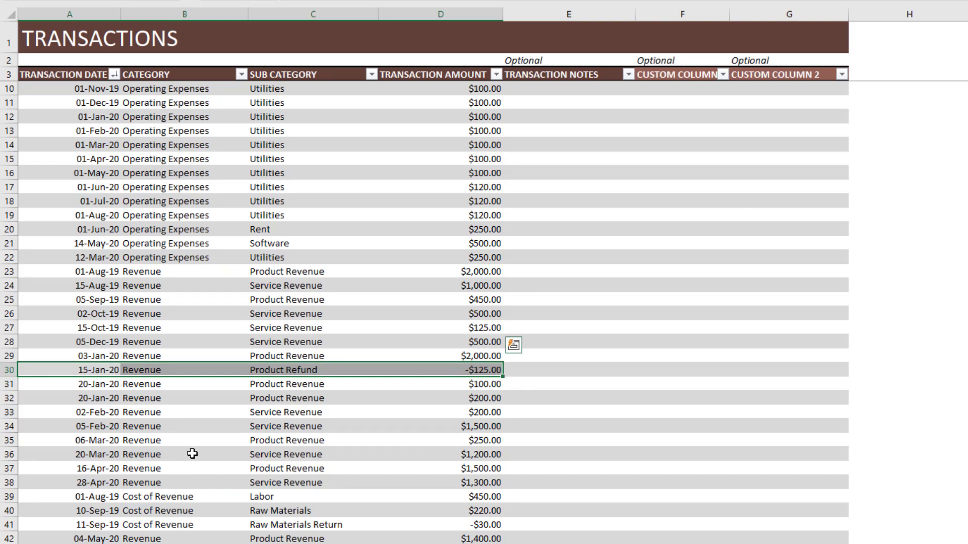
scroll(192, 454, "down", 5)
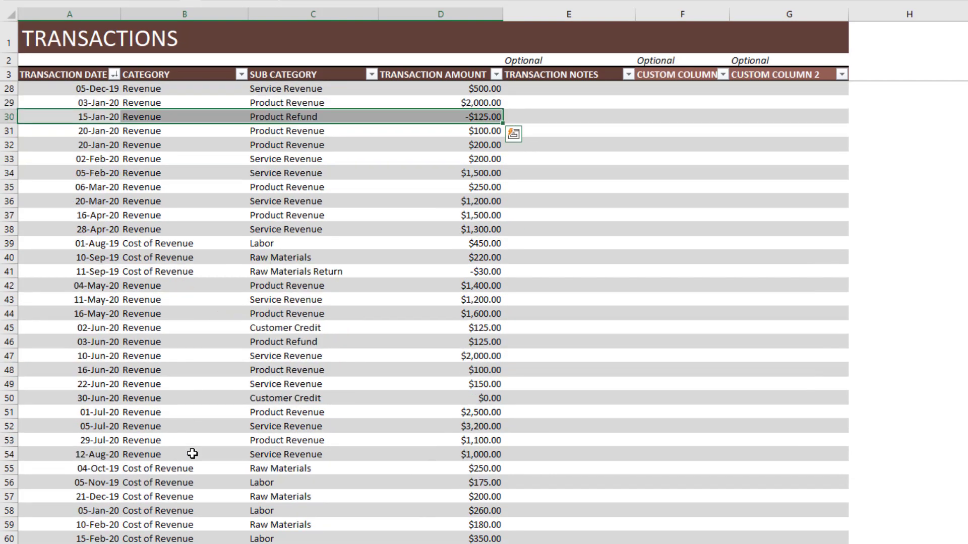
scroll(192, 454, "down", 3)
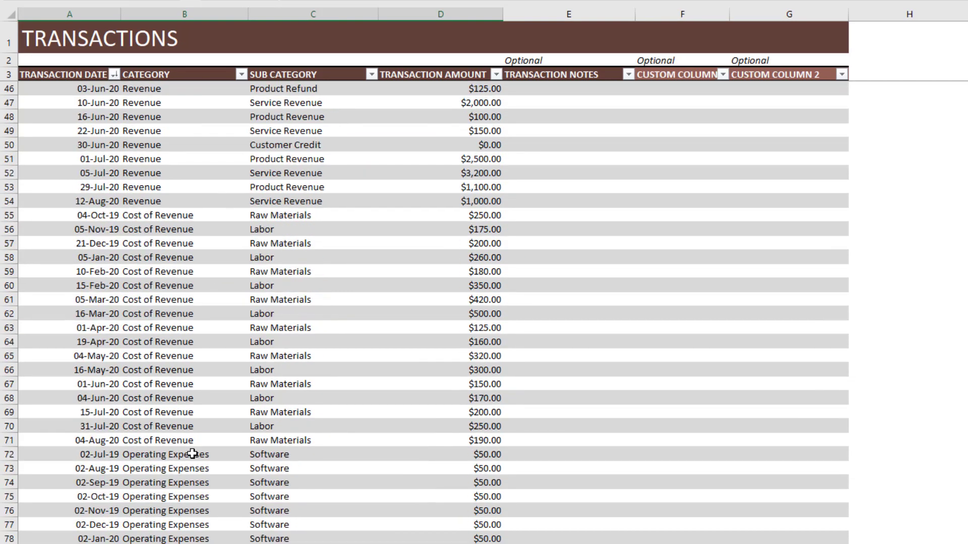
scroll(192, 454, "down", 7)
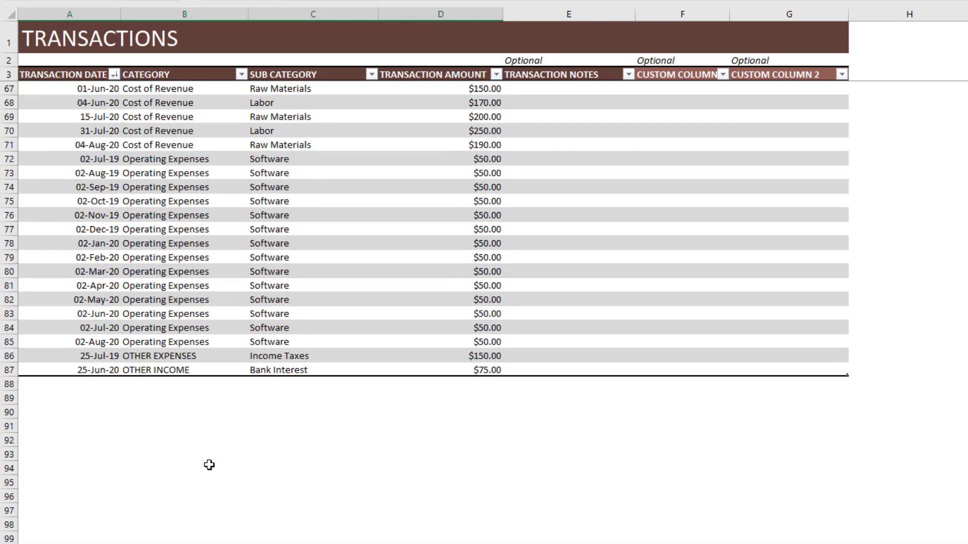
left_click(227, 543)
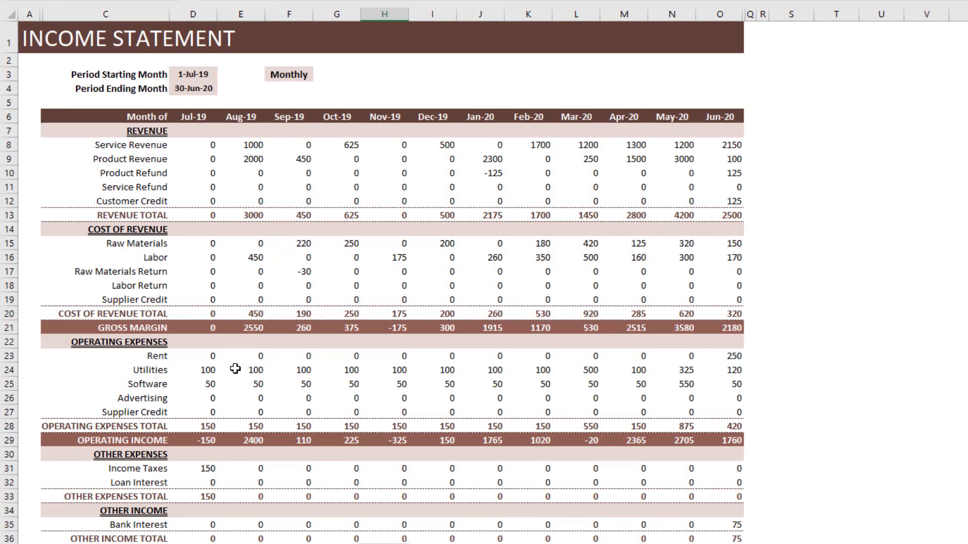
Step: Review the monthly income statement down to net income and select the five sub category labels under Cost of Revenue
scroll(235, 368, "down", 2)
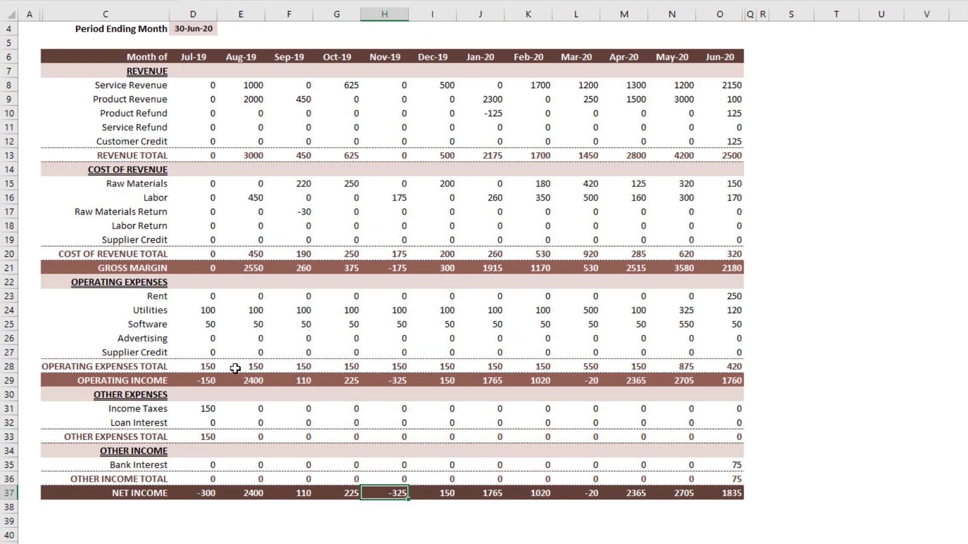
scroll(235, 369, "up", 2)
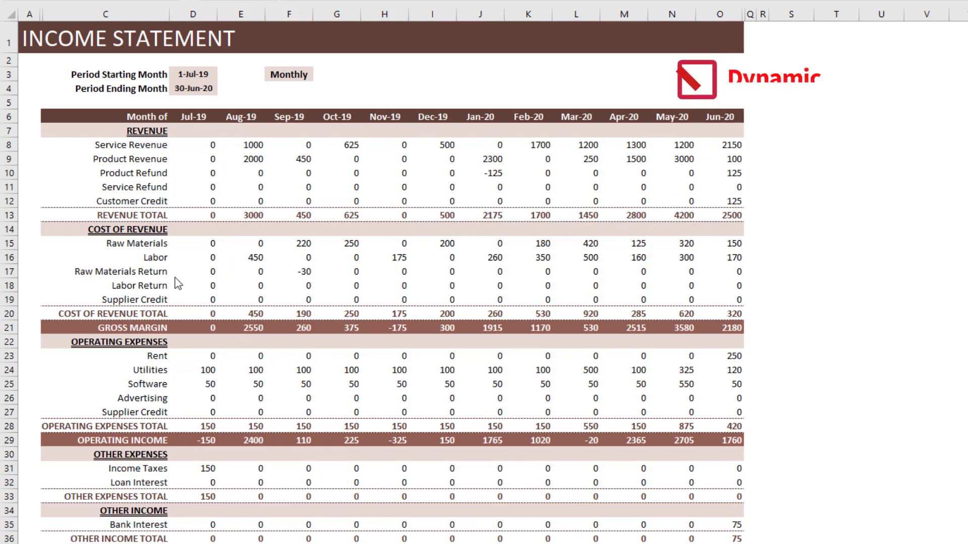
left_click_drag(133, 244, 136, 299)
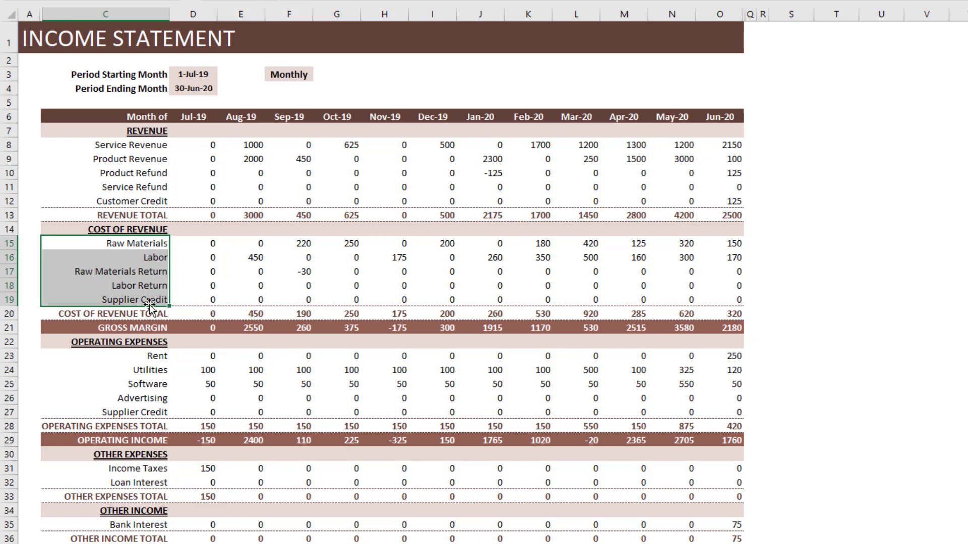
Step: Check the blank rows for further sub categories under Cost of Revenue and Operating Expenses on the SETTINGS sheet
left_click(152, 543)
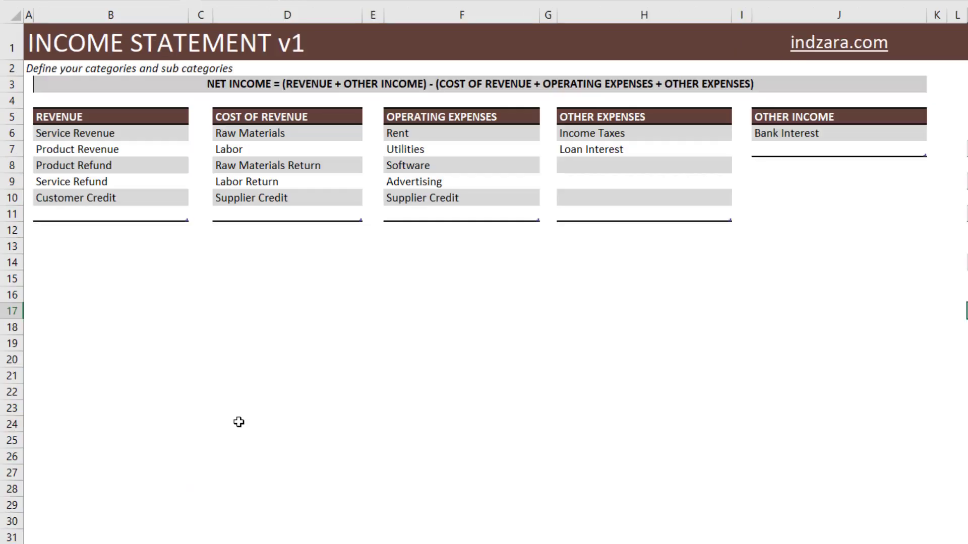
left_click(320, 218)
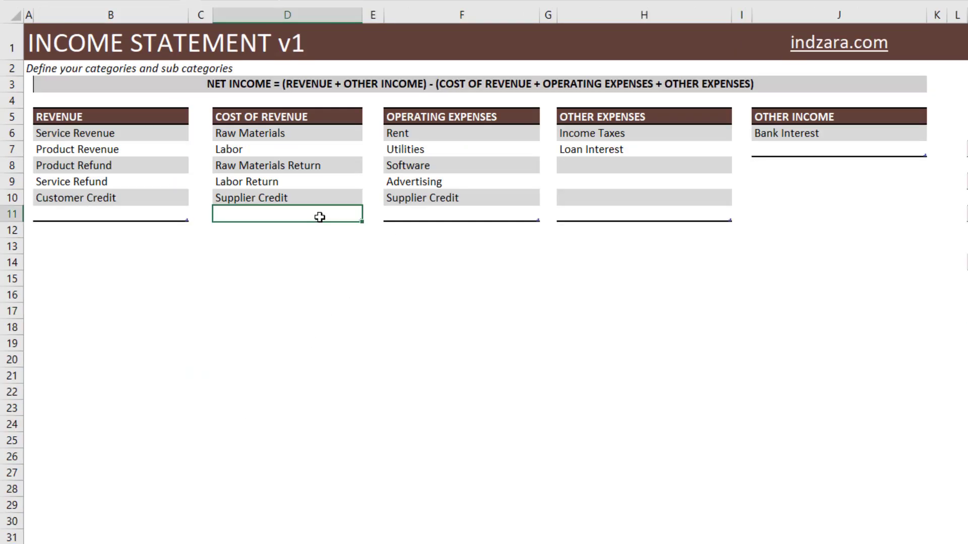
left_click(435, 217)
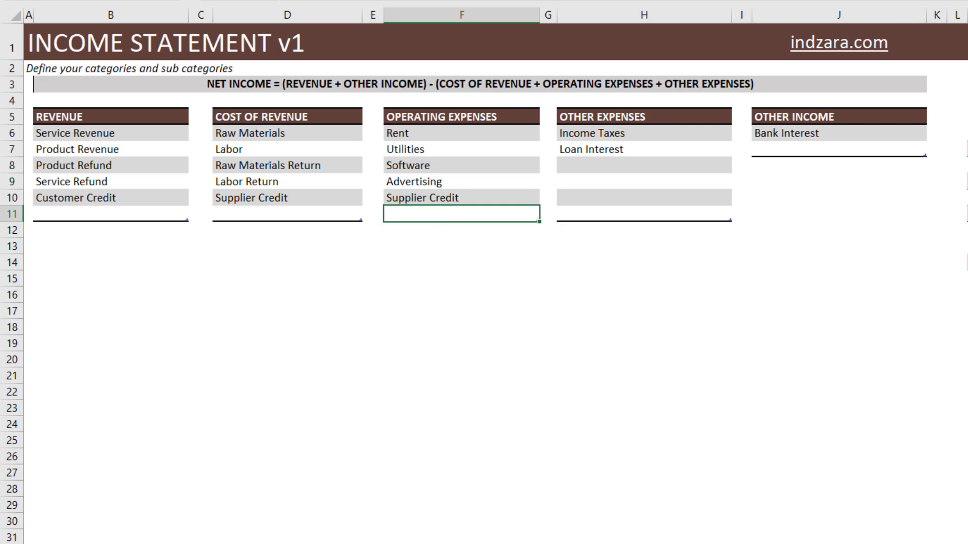
Step: Compare the last entries on the TRANSACTIONS sheet with the monthly income statement, and finish on a blank cell beside the statement
left_click(304, 543)
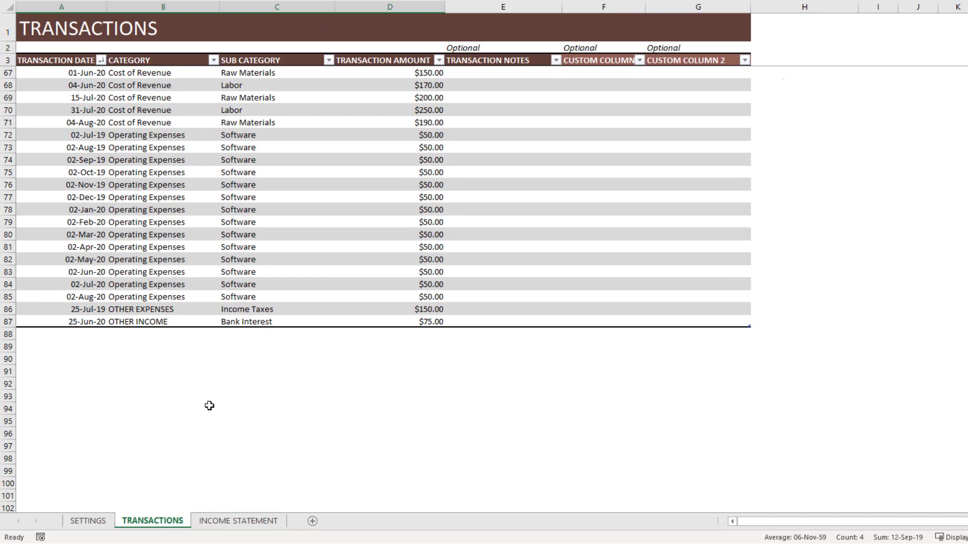
left_click(216, 521)
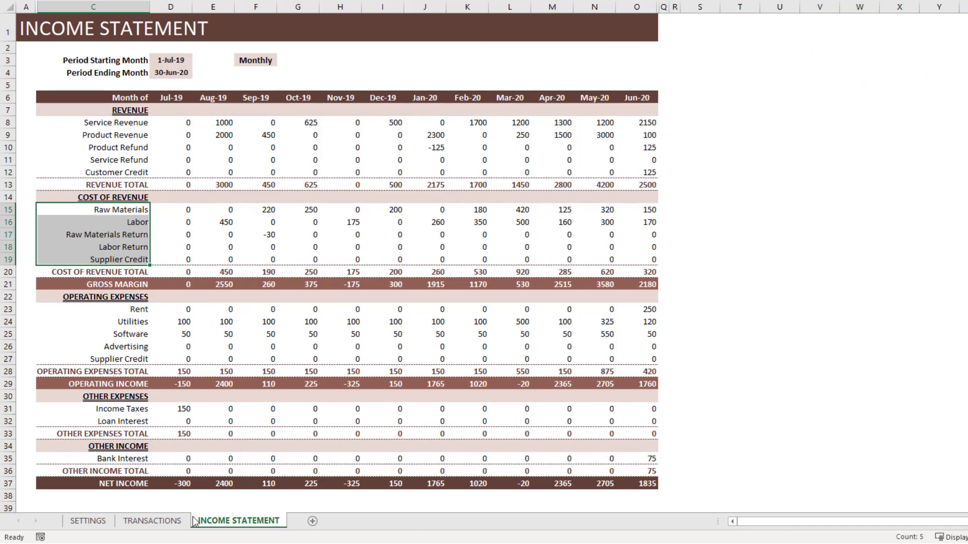
left_click(176, 524)
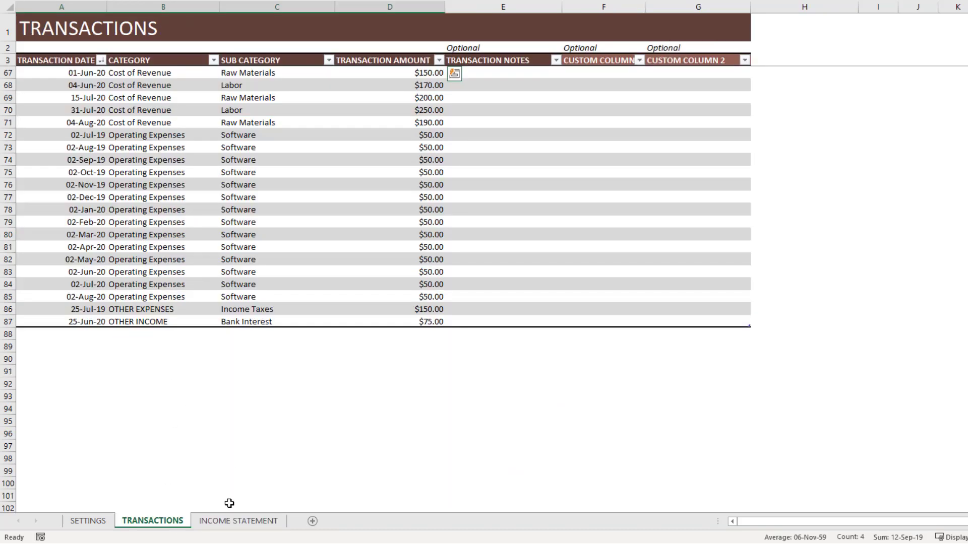
left_click(230, 521)
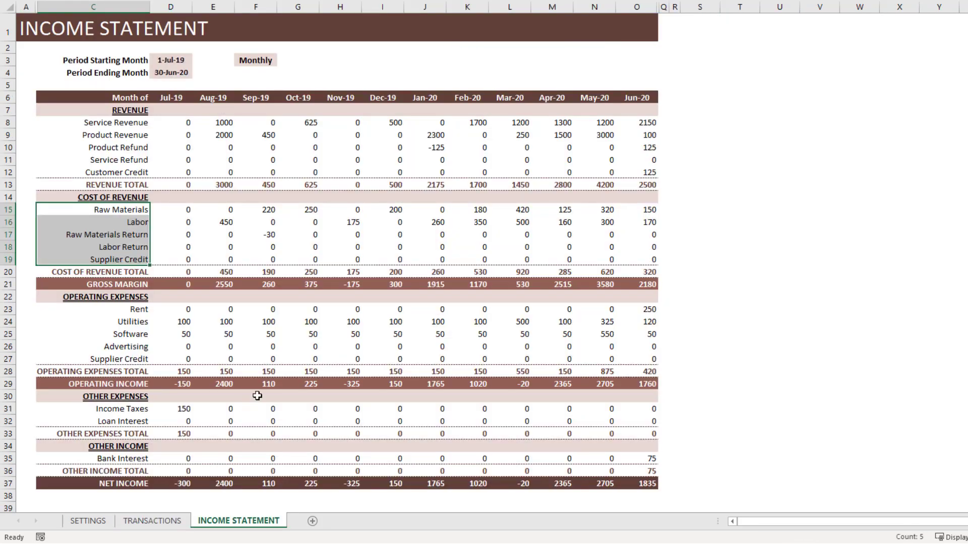
left_click(776, 313)
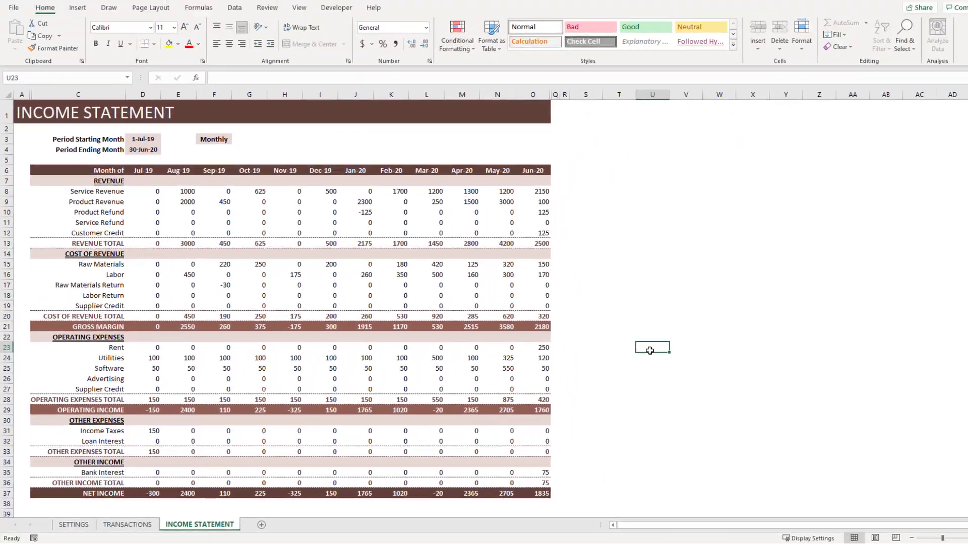